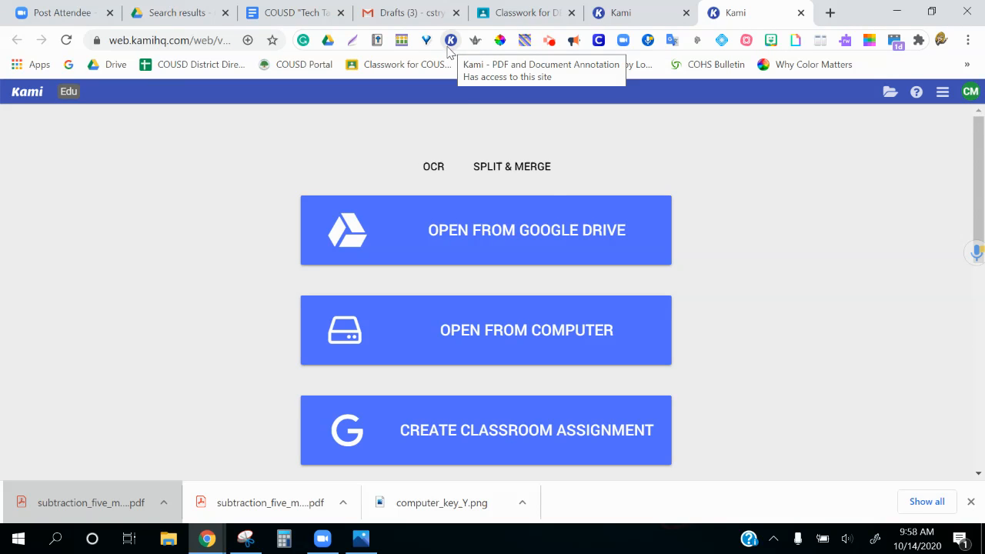
# Switch to Google Classroom and start a new Kami assignment in the DEMO Student Accounts classwork.
pyautogui.scroll(-1, 732, 250)
pyautogui.scroll(-1, 732, 249)
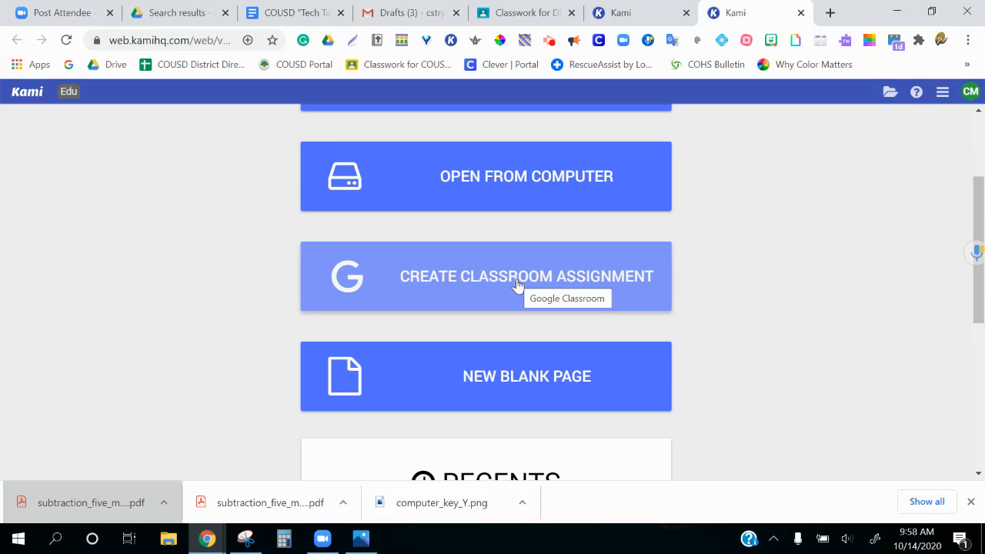
pyautogui.click(512, 13)
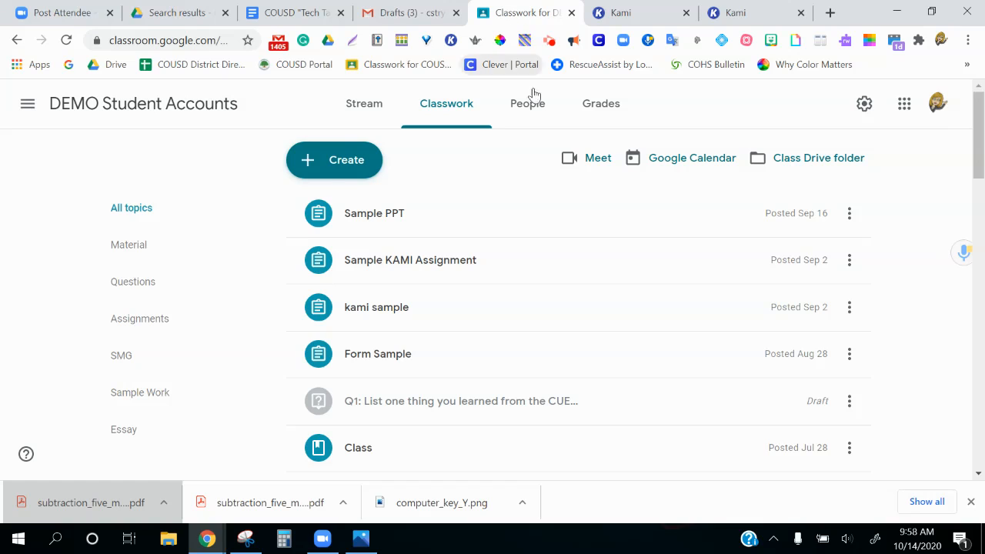
pyautogui.click(330, 165)
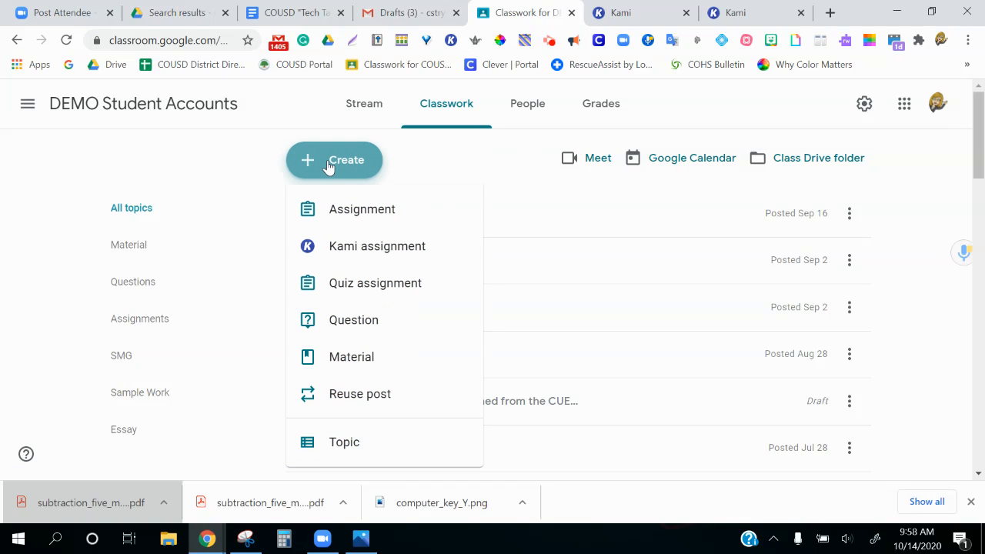
pyautogui.click(320, 246)
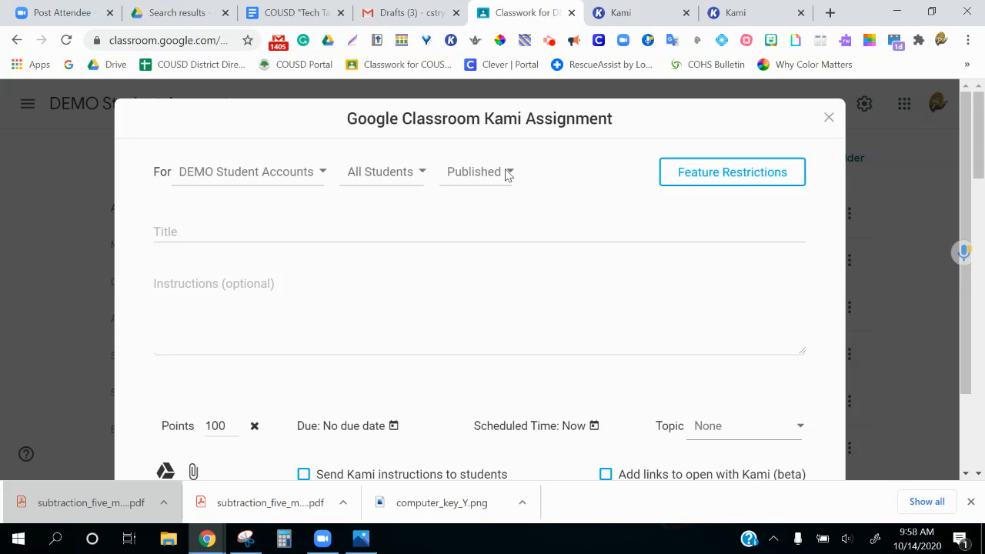
# Examine the assignment's publishing status choices and the feature restrictions that control which tools students see.
pyautogui.click(628, 16)
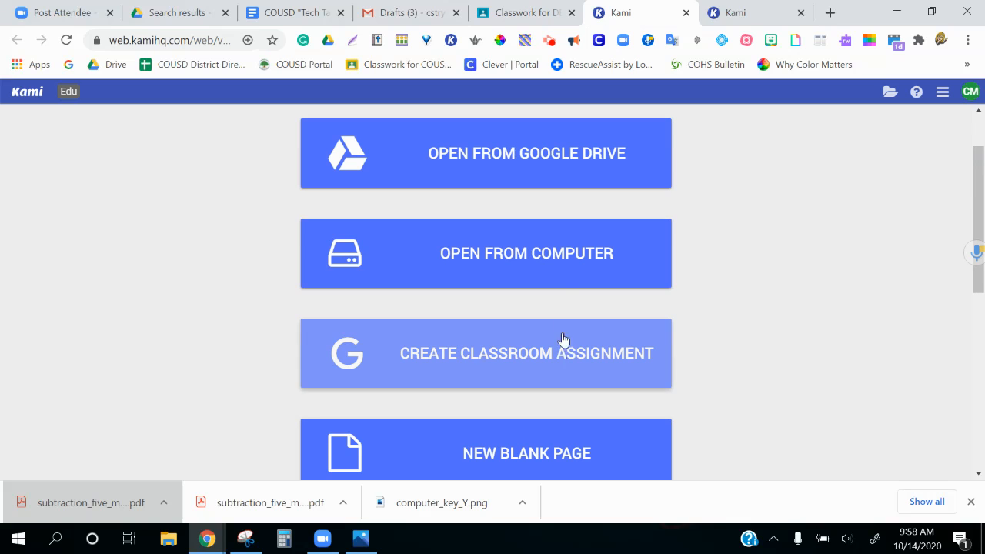
pyautogui.click(511, 22)
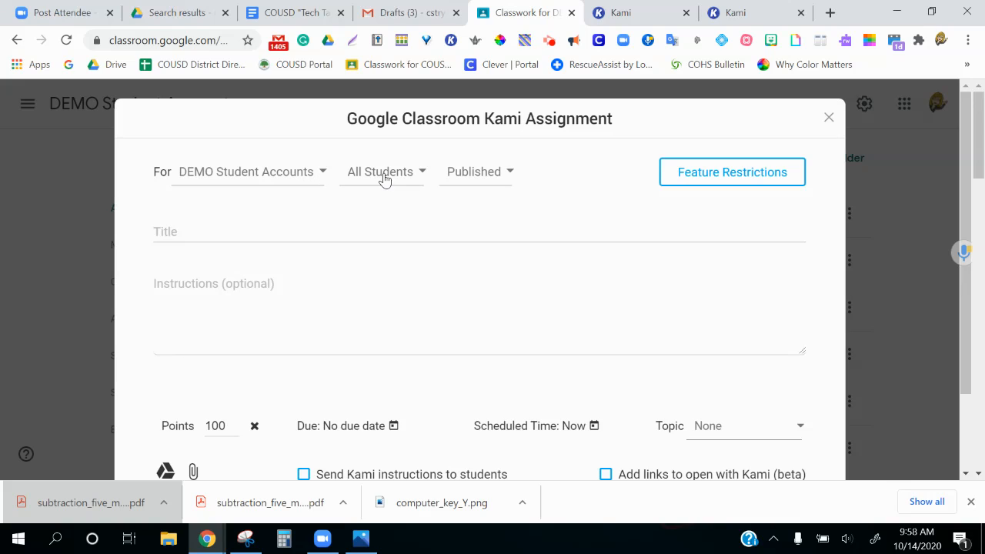
pyautogui.click(466, 177)
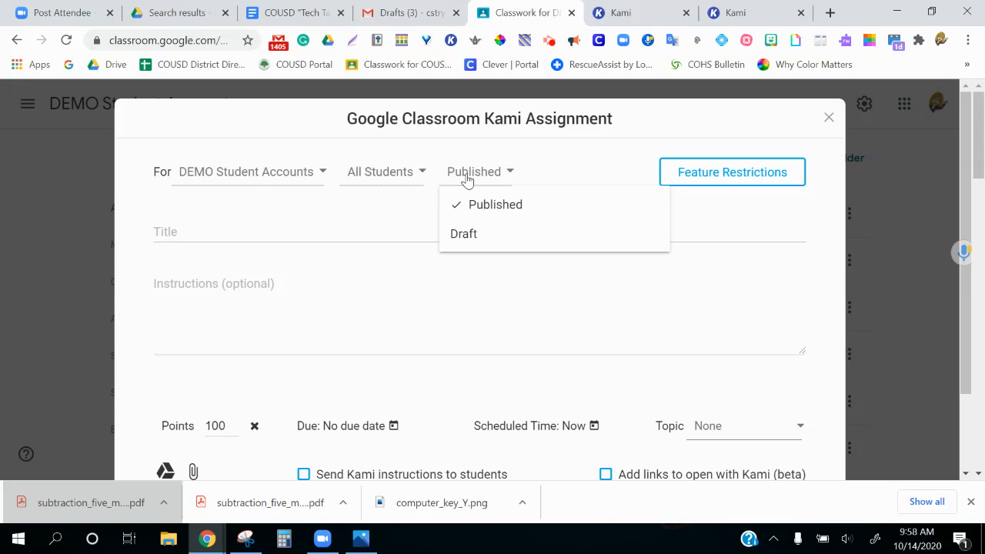
pyautogui.click(467, 178)
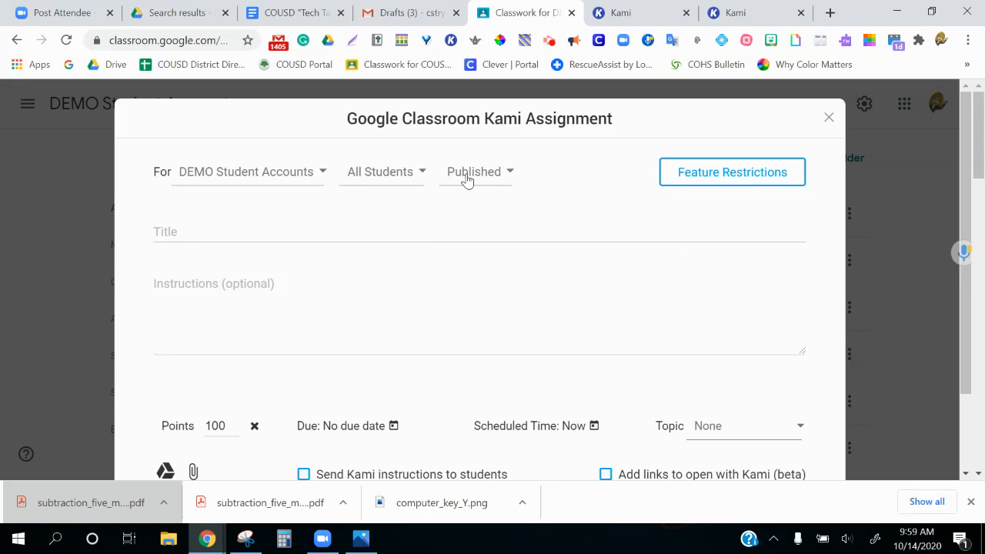
pyautogui.click(732, 175)
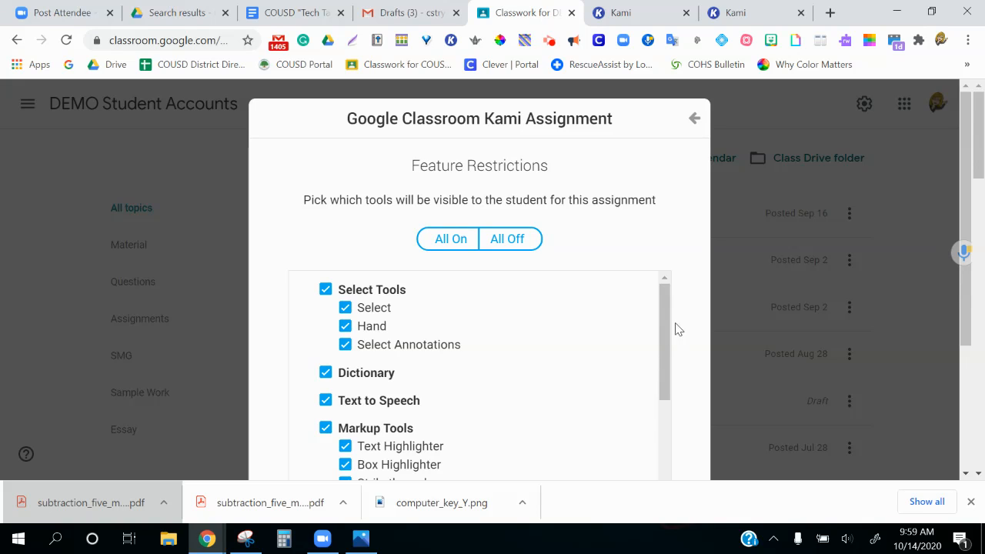
pyautogui.scroll(-2, 598, 334)
pyautogui.scroll(-2, 594, 335)
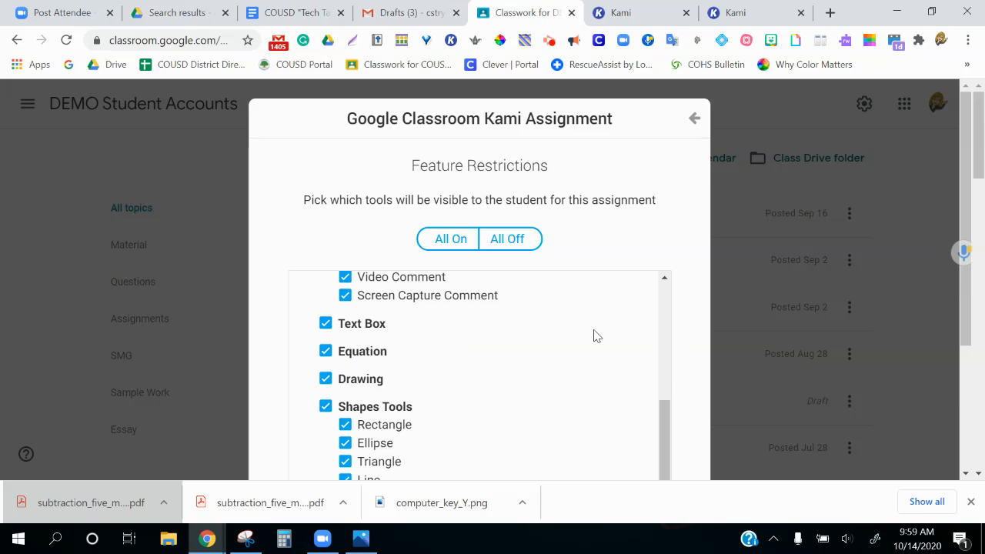
pyautogui.scroll(-6, 594, 336)
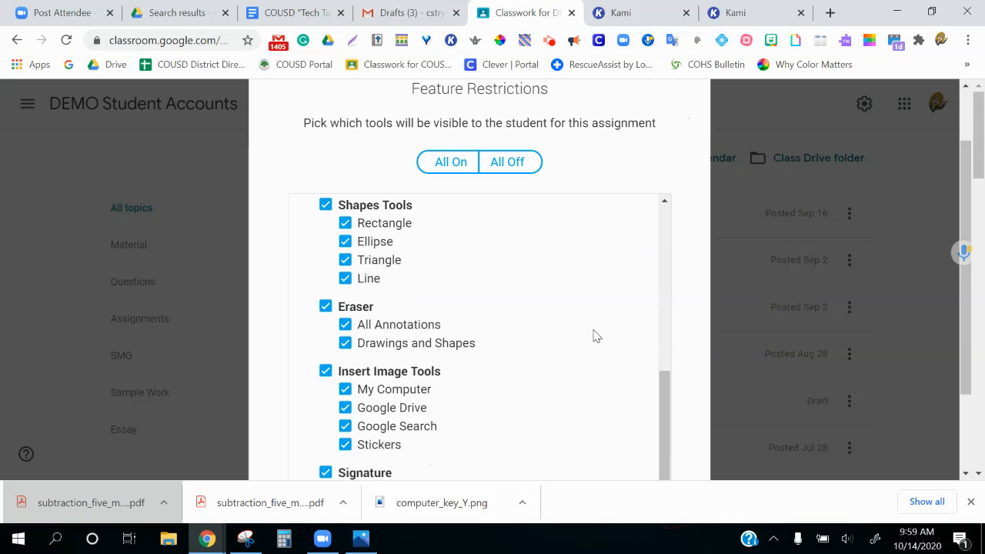
pyautogui.click(505, 424)
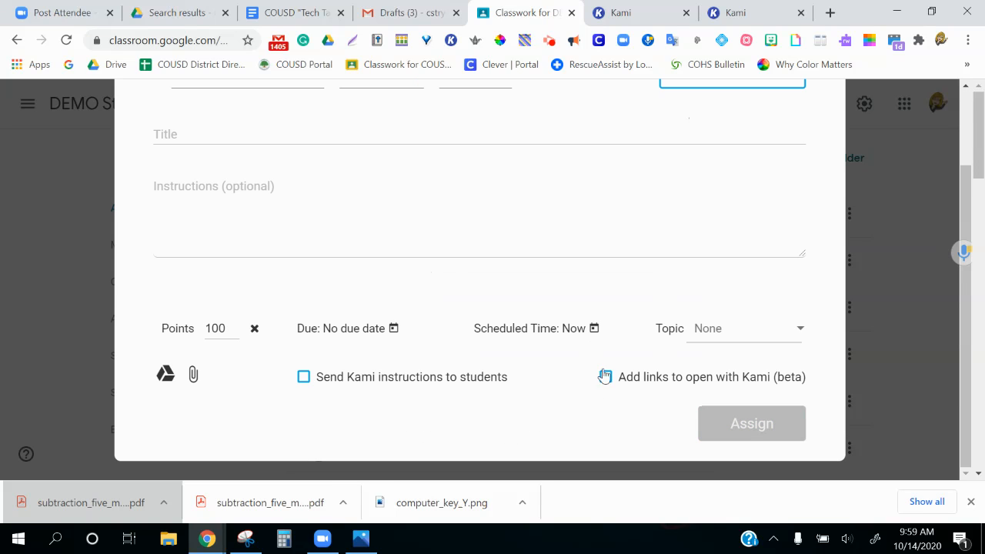
# Title the assignment "Kami Sample Assignment".
pyautogui.click(215, 229)
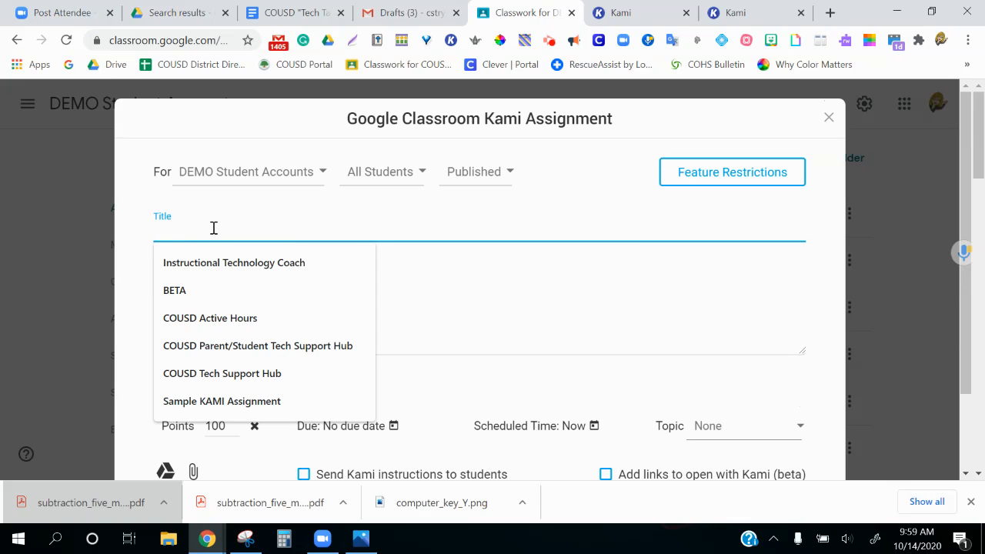
pyautogui.write('Kami ')
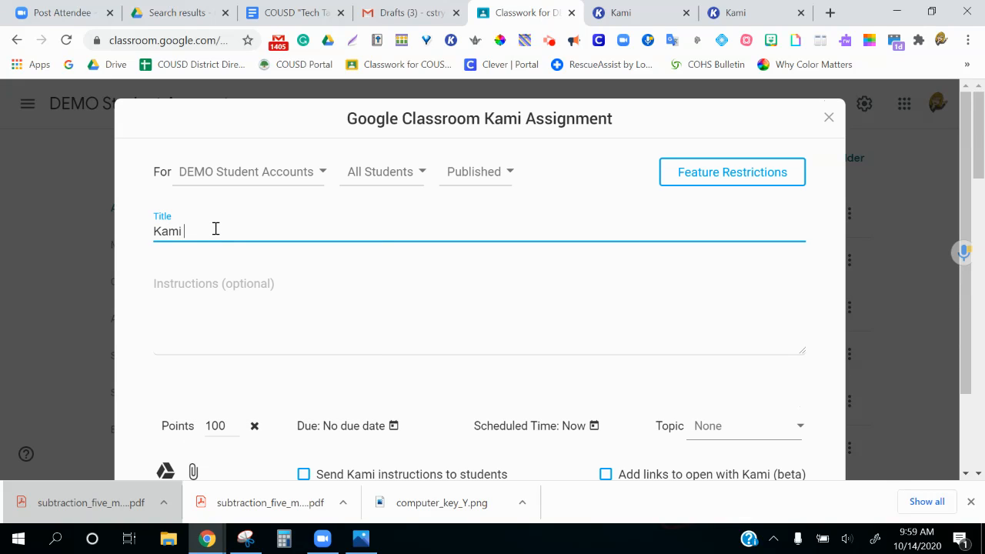
pyautogui.write('Sample Assignment')
# Begin the assignment instructions with the line "Open this assignment with KAMI.".
pyautogui.click(254, 303)
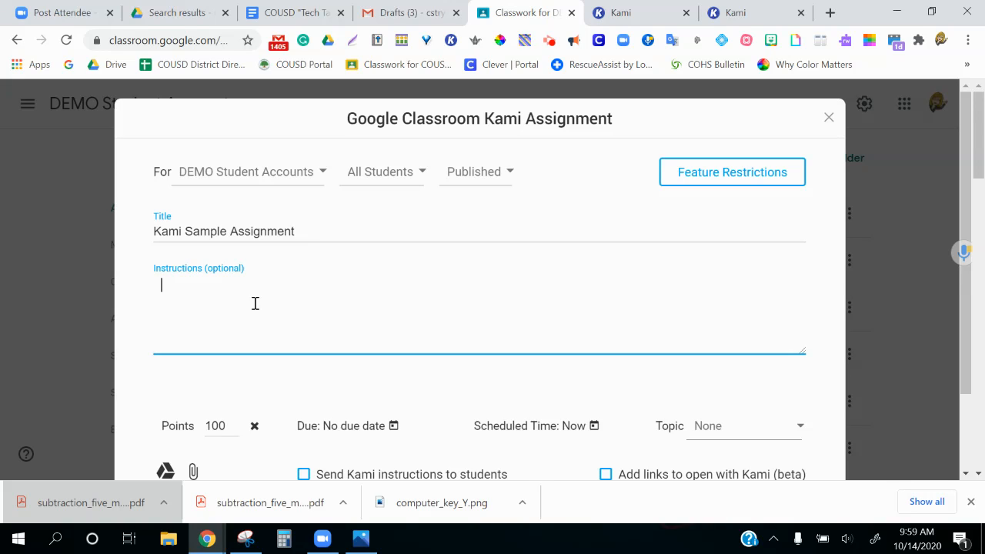
pyautogui.write('Open w')
pyautogui.press('BackSpace')
pyautogui.write('this assignment with ')
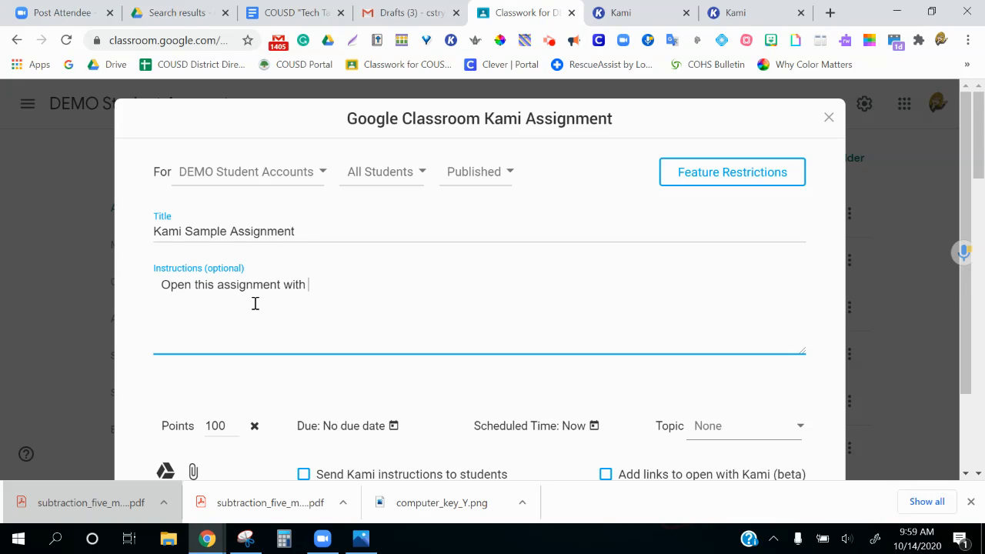
pyautogui.write('KAMI.')
pyautogui.press('Return')
# Add the second instruction line "Complete page 1 using the Text tool to fill in the blanks.".
pyautogui.write('Complet e pa')
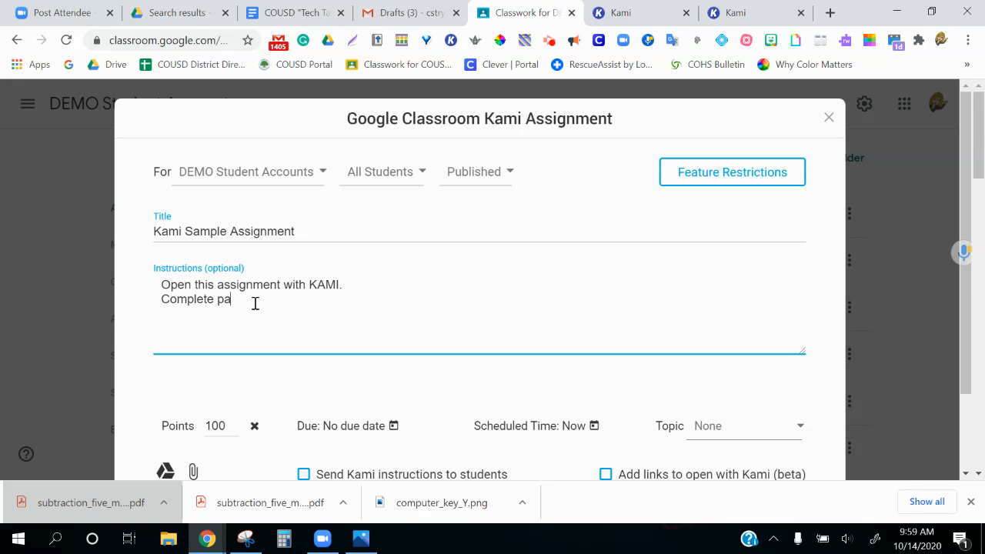
pyautogui.write('ge 1using the Text toll to')
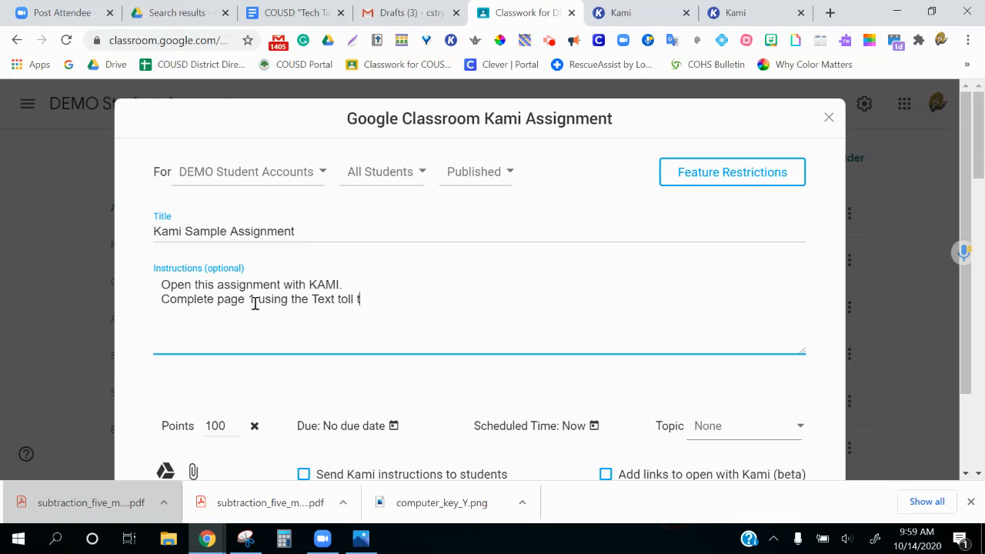
pyautogui.press('BackSpace')
pyautogui.press('BackSpace')
pyautogui.press('BackSpace')
pyautogui.press('BackSpace')
pyautogui.press('BackSpace')
pyautogui.write('ol to fill in the bla')
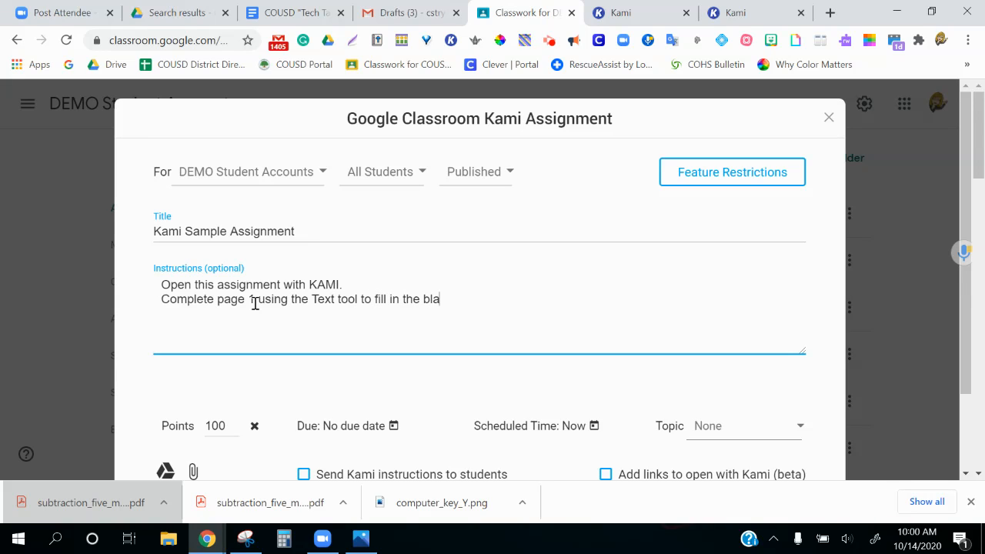
pyautogui.press('BackSpace')
pyautogui.write('anks.')
# Add the third instruction line "Complete page 2 by using the annotation tools.".
pyautogui.click(254, 300)
pyautogui.write('Complete')
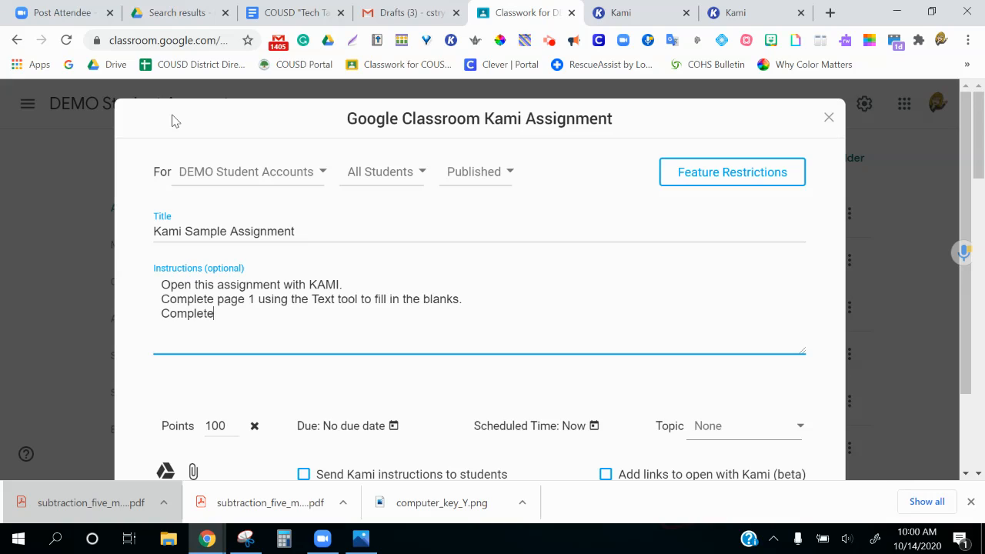
pyautogui.write(' page 2 by using the anno')
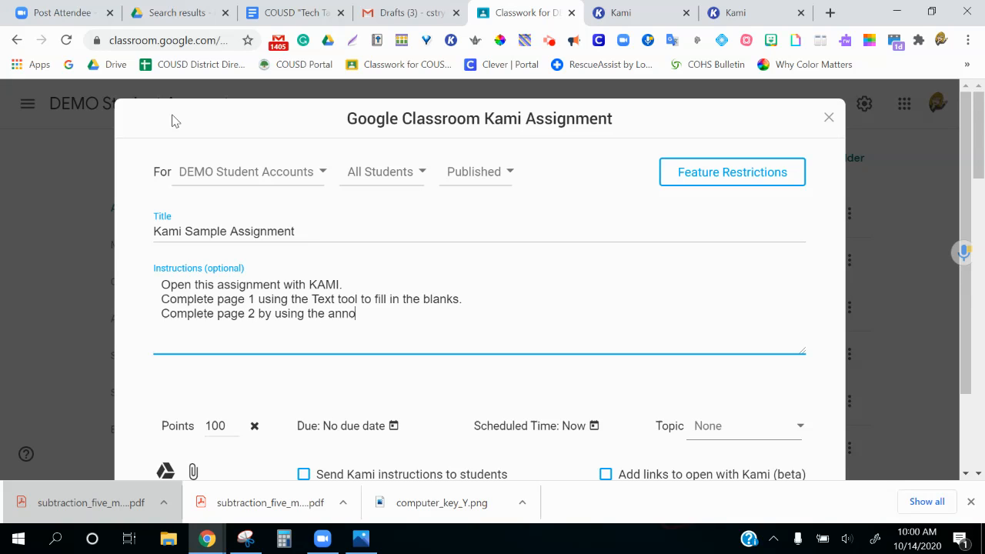
pyautogui.write('tation tools.')
pyautogui.scroll(-1, 446, 299)
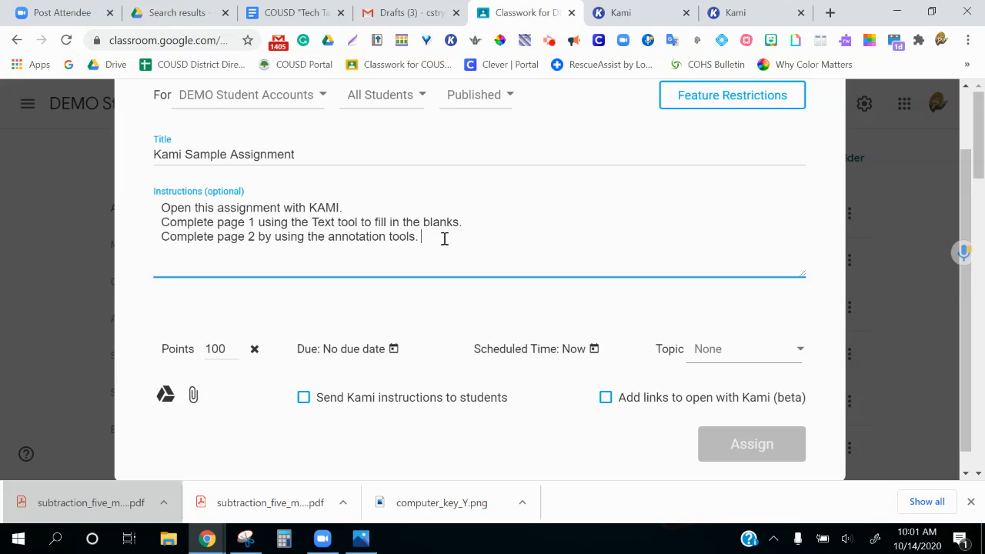
pyautogui.moveTo(160, 207); pyautogui.dragTo(363, 208)
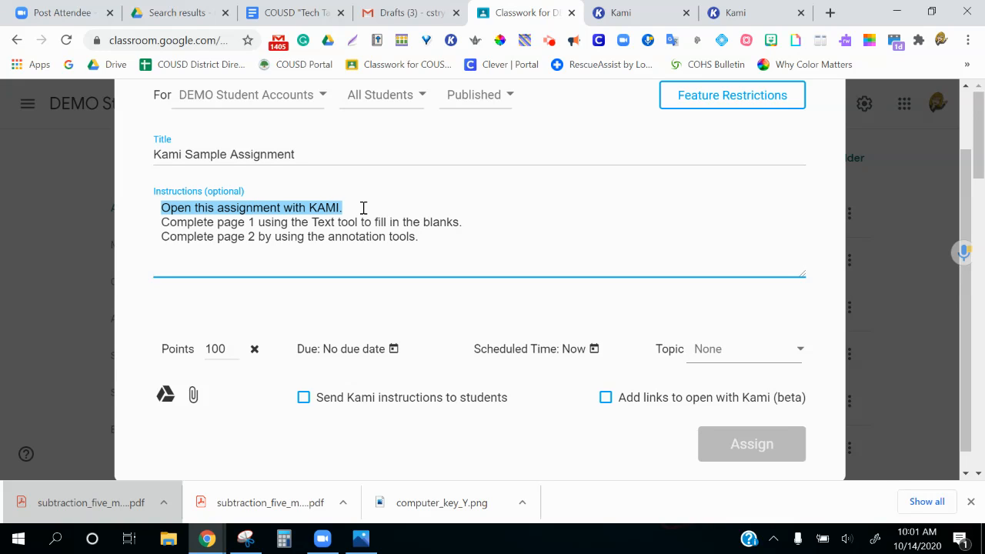
pyautogui.click(363, 209)
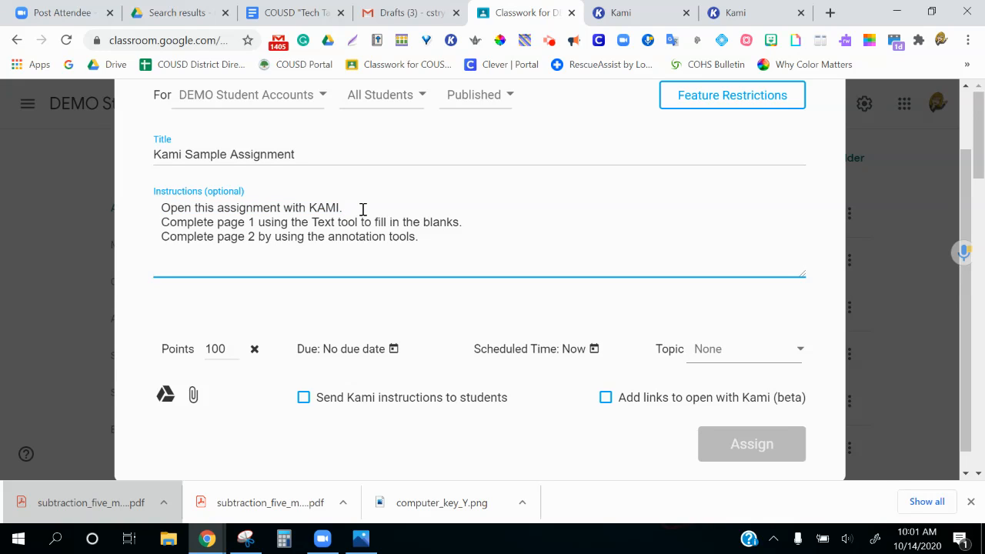
# Enable sending Kami instructions to students and adding links to open with Kami (beta).
pyautogui.scroll(-1, 442, 278)
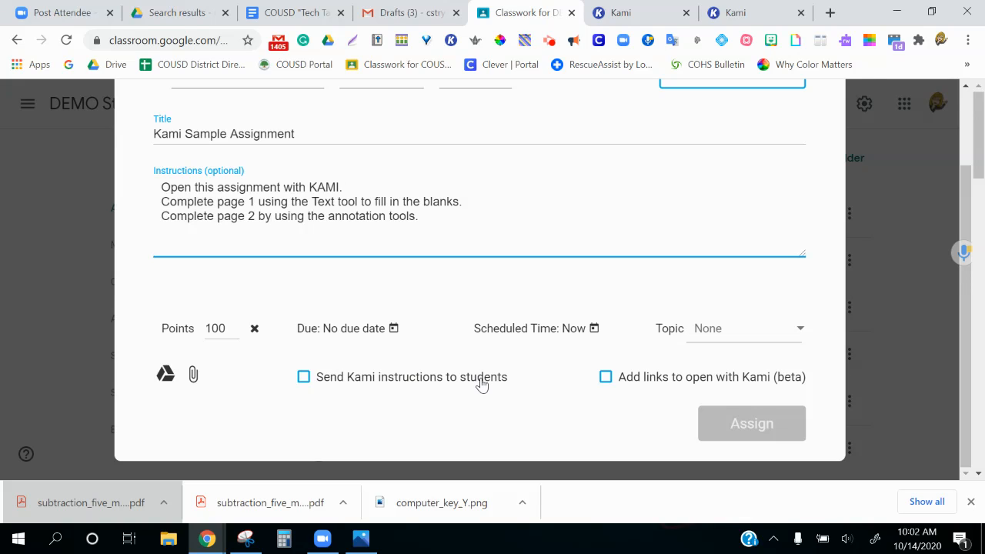
pyautogui.click(304, 377)
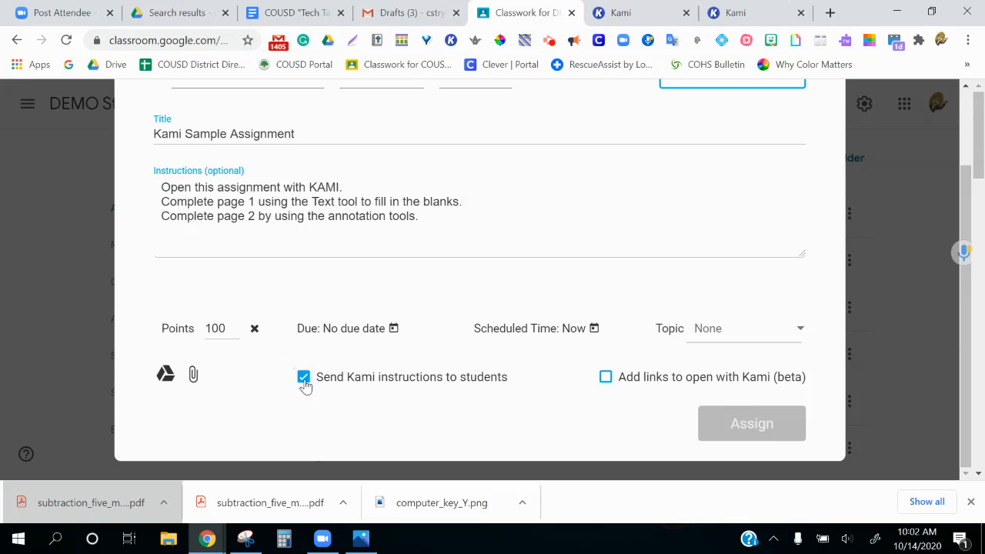
pyautogui.click(606, 379)
pyautogui.click(164, 380)
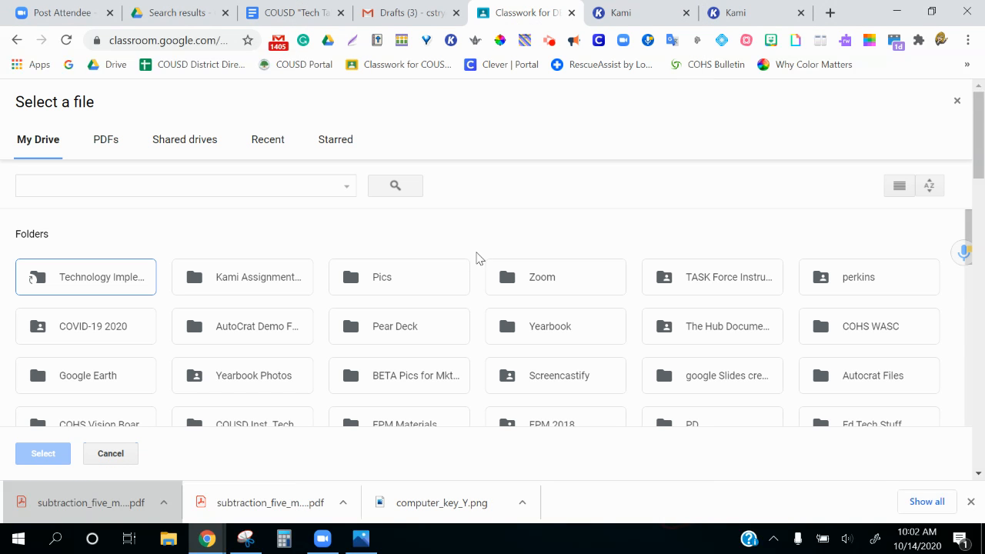
pyautogui.scroll(-4, 490, 238)
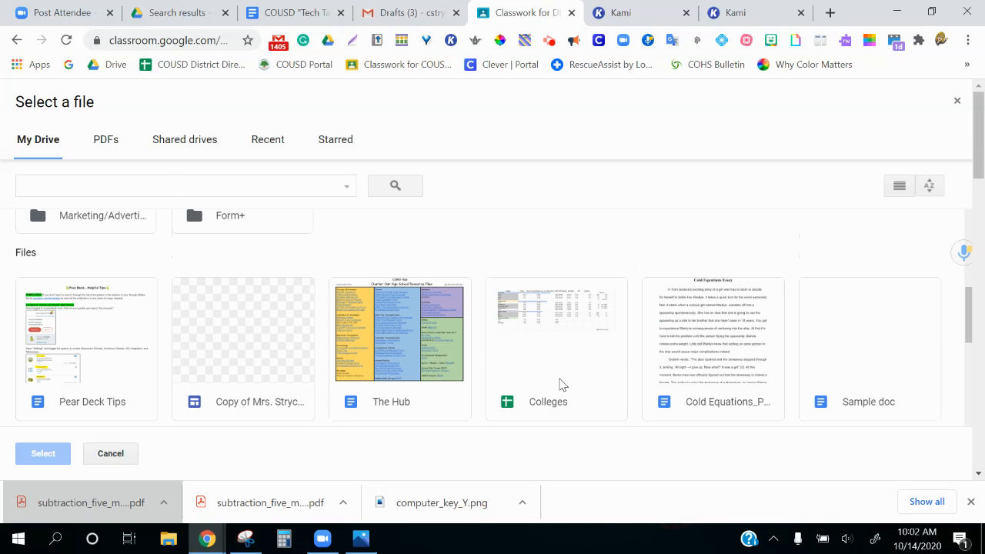
pyautogui.scroll(5, 558, 385)
pyautogui.click(267, 144)
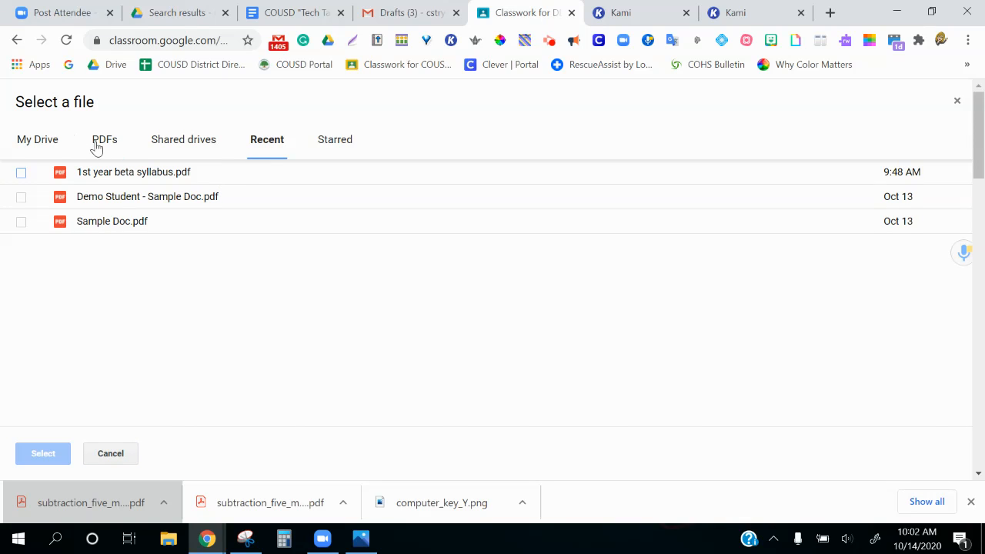
pyautogui.click(623, 22)
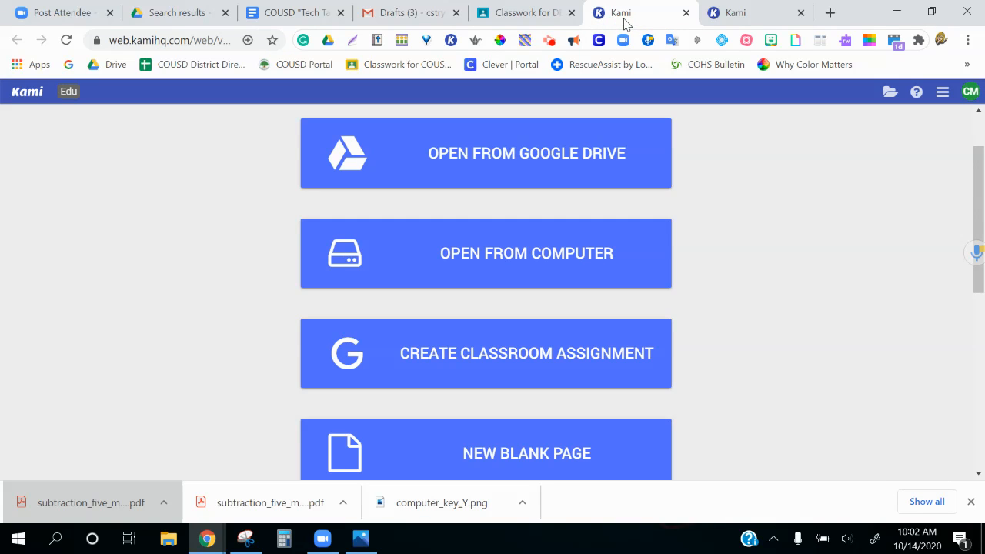
pyautogui.click(531, 19)
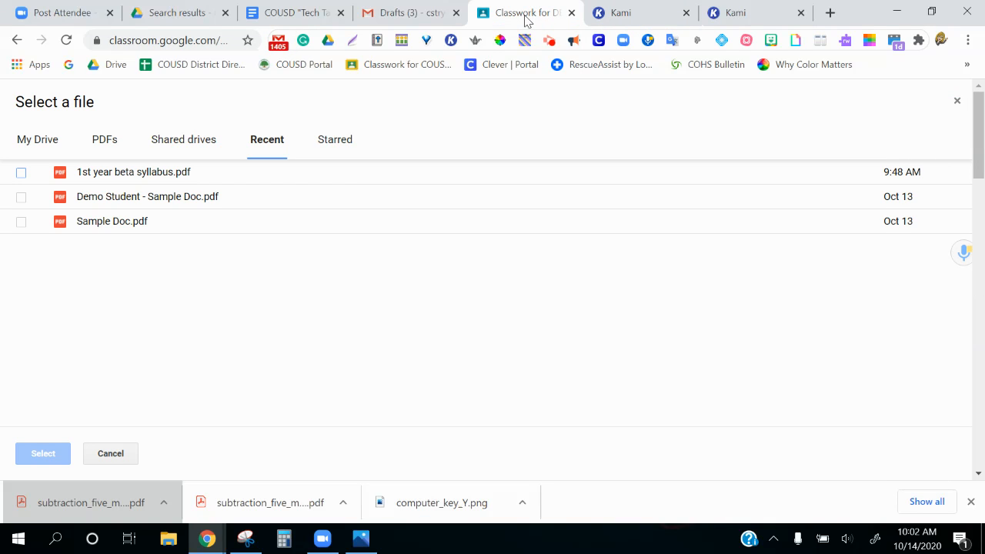
pyautogui.click(108, 451)
# Attach subtraction_five_minute_frenzy_18_001 (1).pdf from the computer's Downloads folder to the assignment.
pyautogui.click(195, 377)
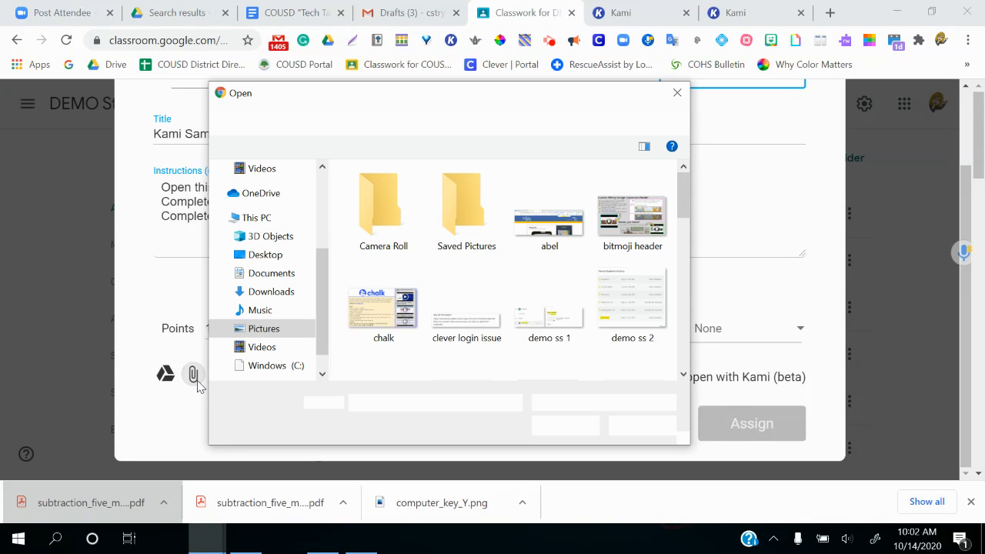
pyautogui.click(270, 292)
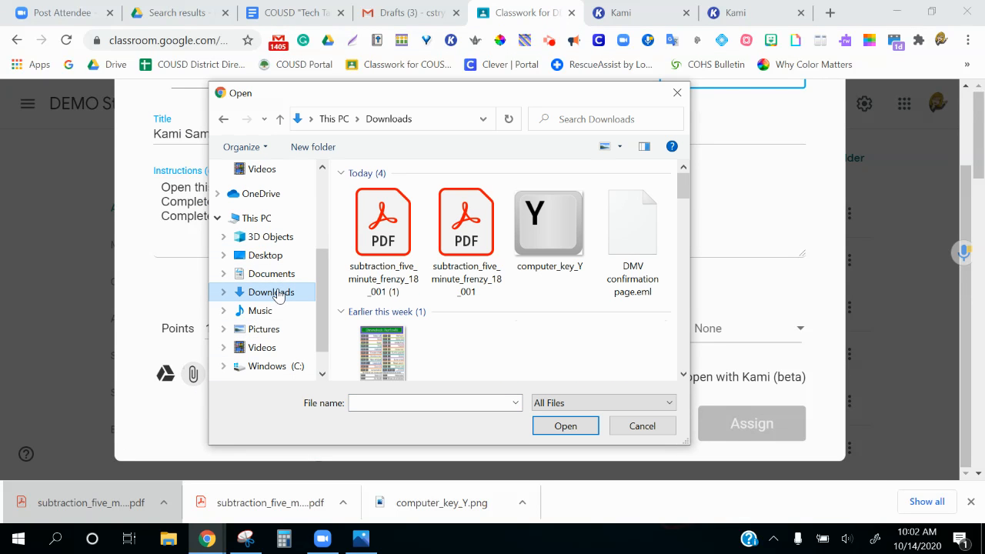
pyautogui.doubleClick(373, 270)
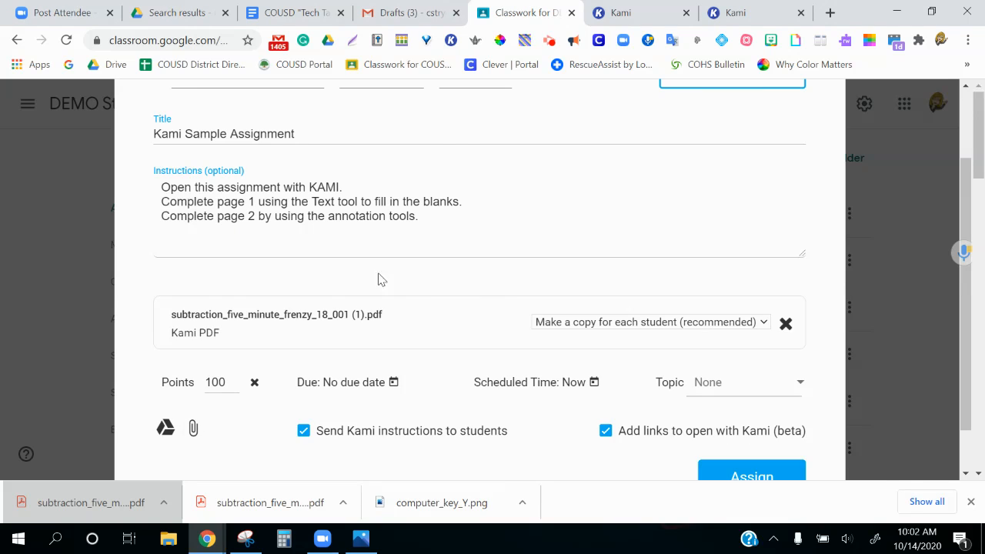
pyautogui.scroll(-1, 504, 364)
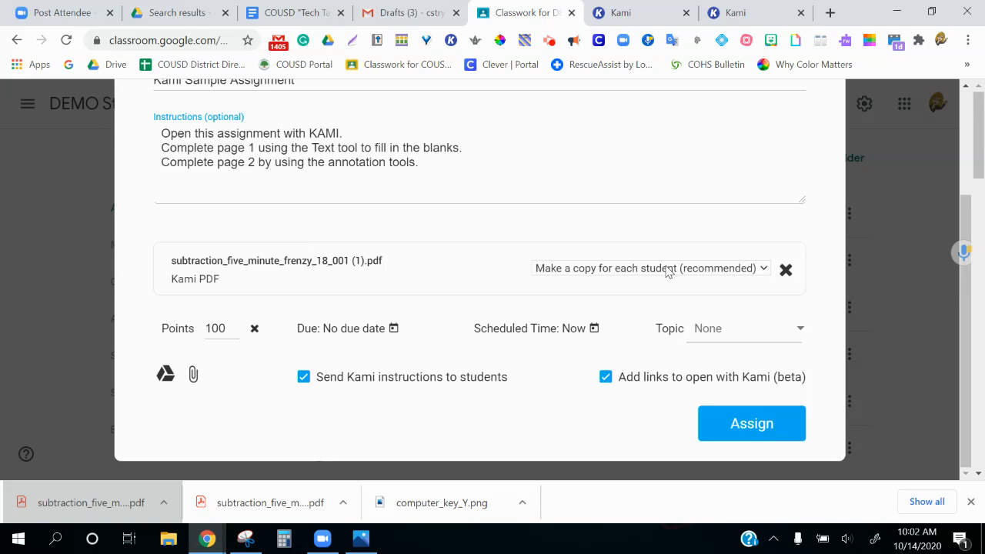
# Set the assignment's topic to Assignments, check the form's settings and assign it to the class.
pyautogui.click(701, 335)
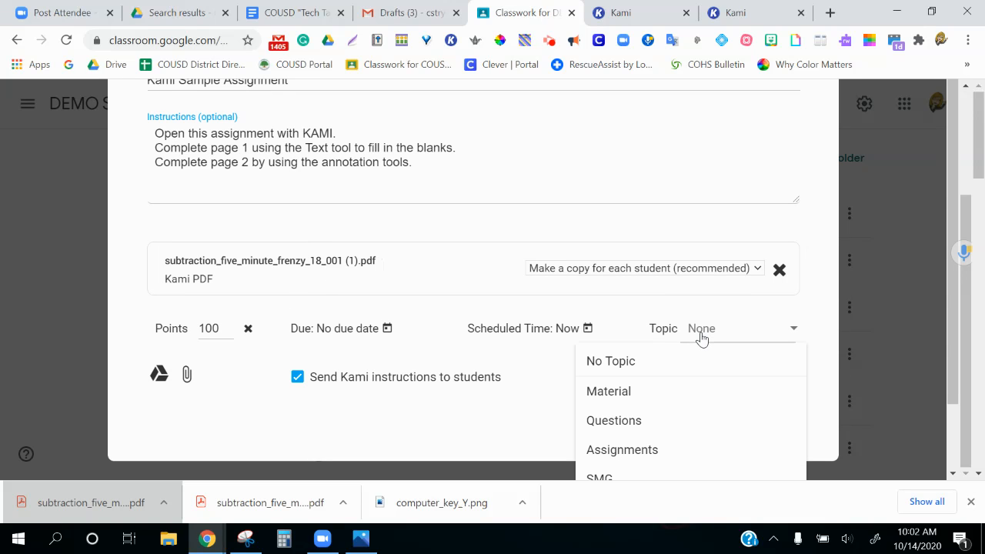
pyautogui.click(635, 454)
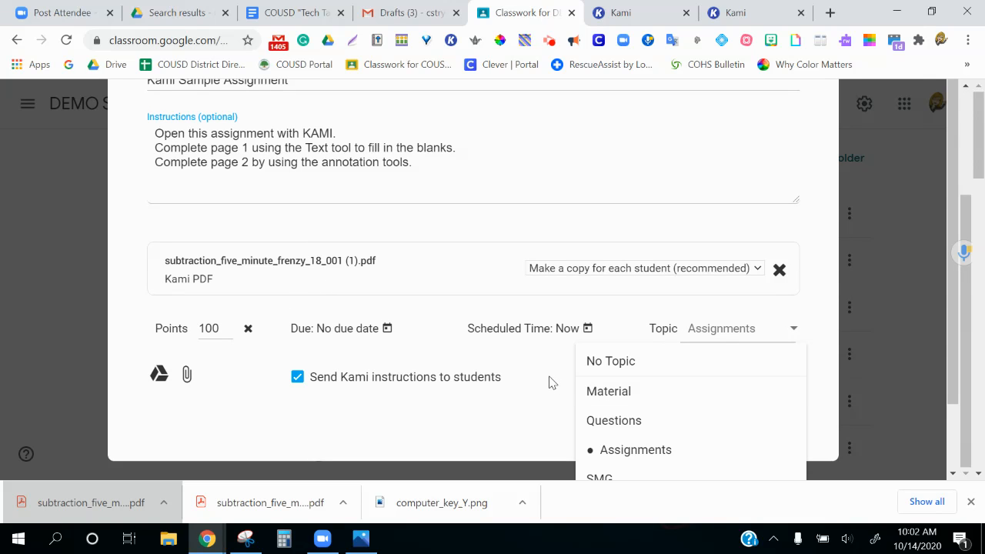
pyautogui.scroll(3, 370, 190)
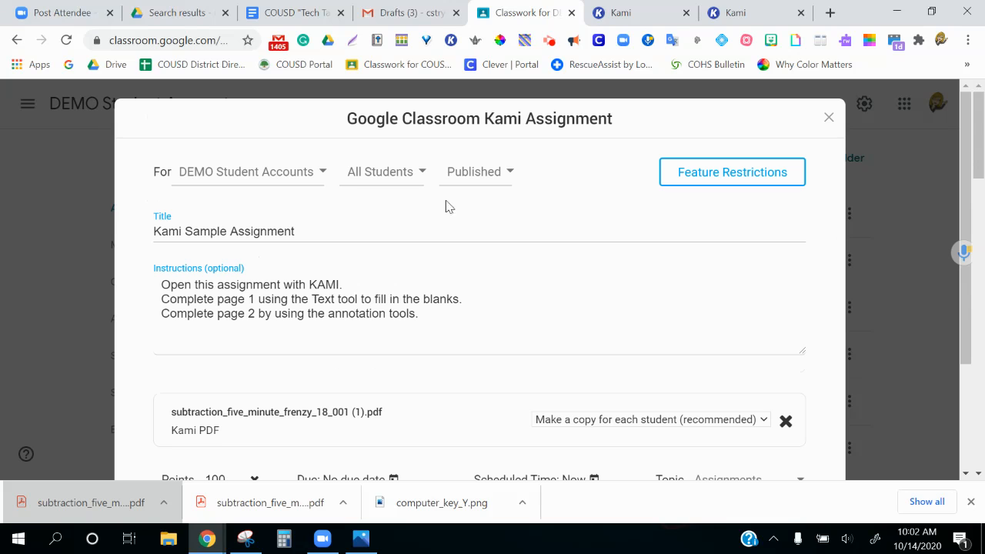
pyautogui.scroll(-3, 541, 311)
pyautogui.click(736, 427)
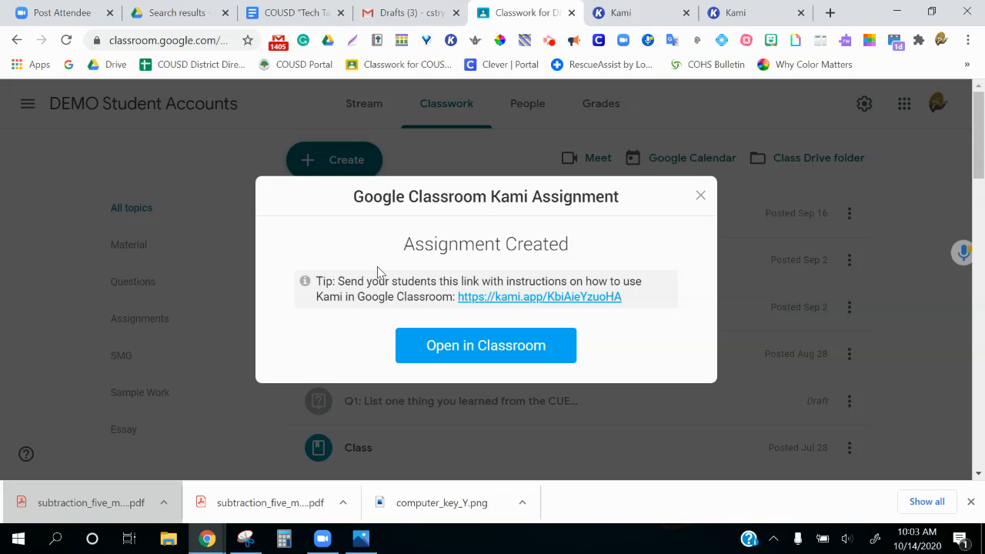
# Open the created Kami Sample Assignment in Classroom and review its instructions and attachments.
pyautogui.click(467, 345)
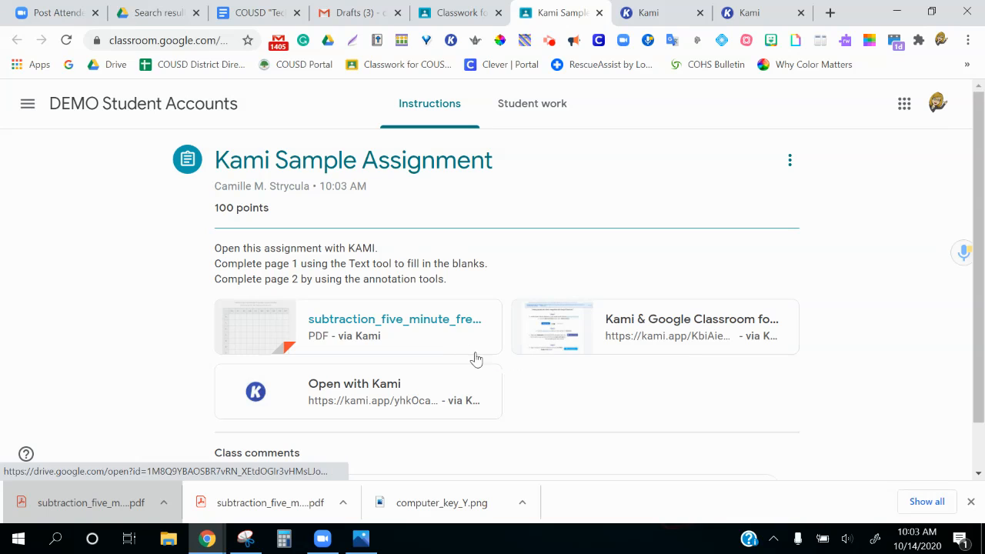
pyautogui.scroll(-1, 609, 403)
pyautogui.scroll(1, 607, 405)
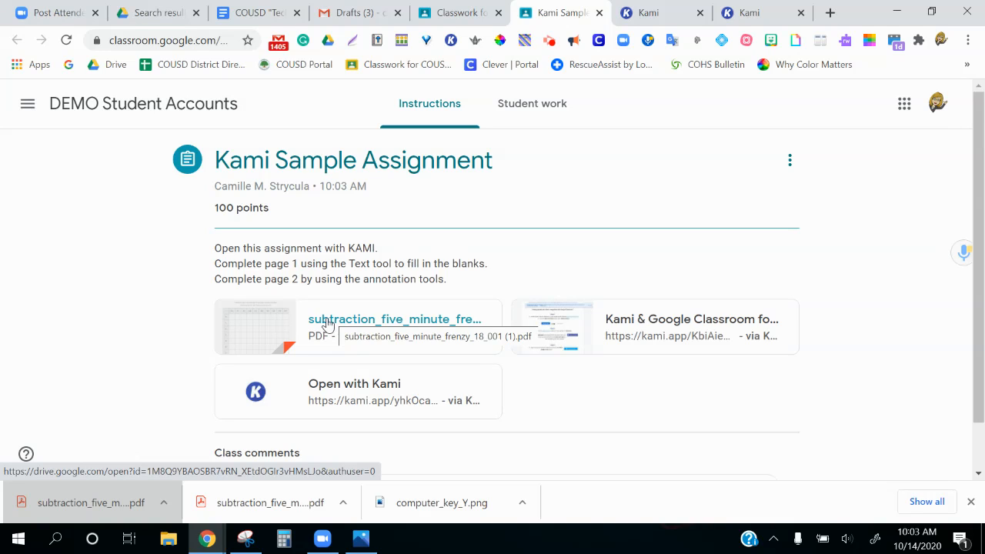
# Open the attached Kami & Google Classroom student guide and read through Steps 1 to 5.
pyautogui.click(624, 328)
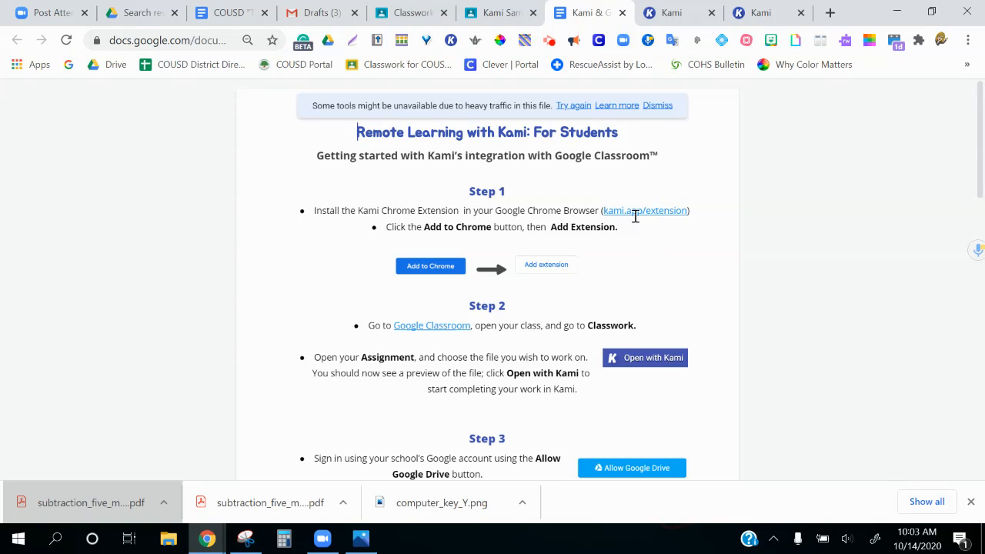
pyautogui.scroll(-1, 660, 272)
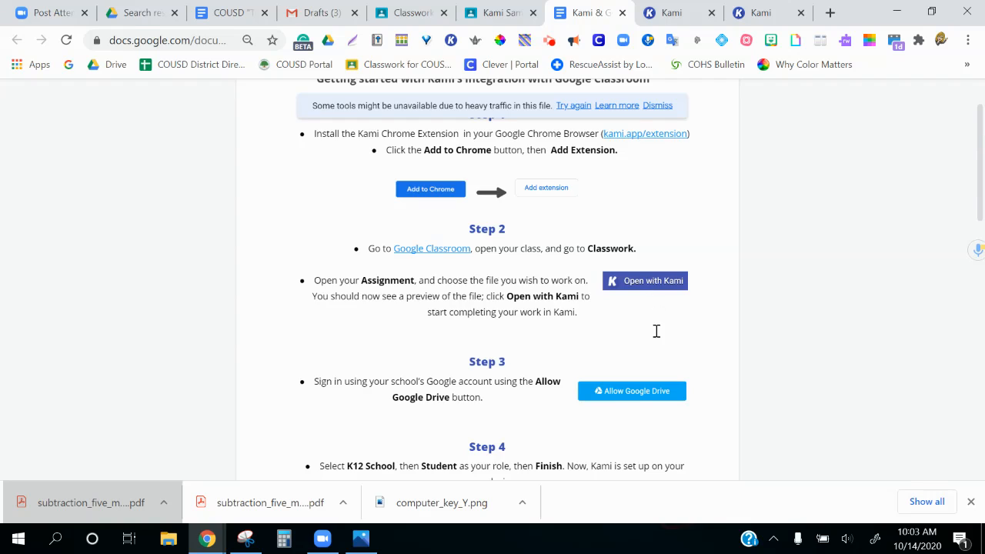
pyautogui.scroll(-1, 653, 332)
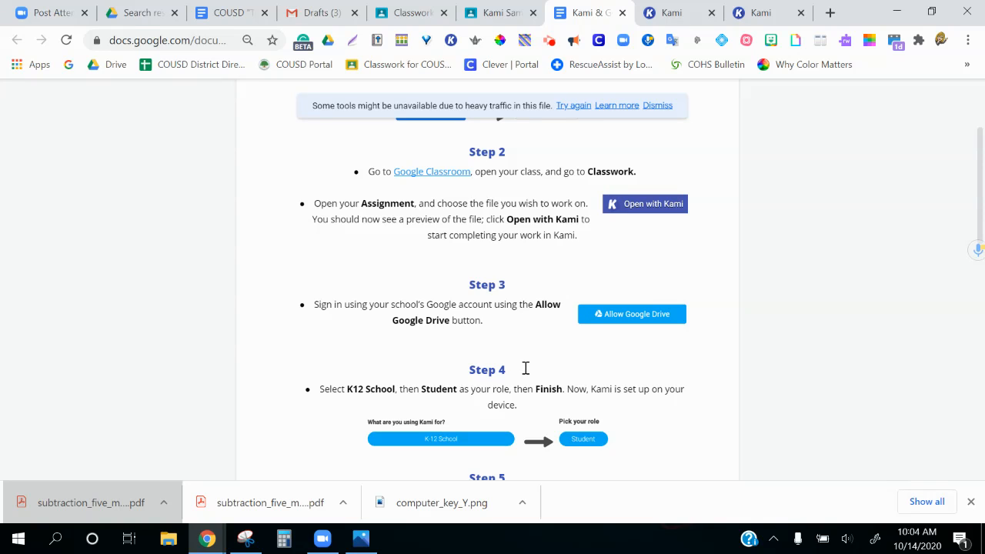
pyautogui.scroll(-1, 537, 368)
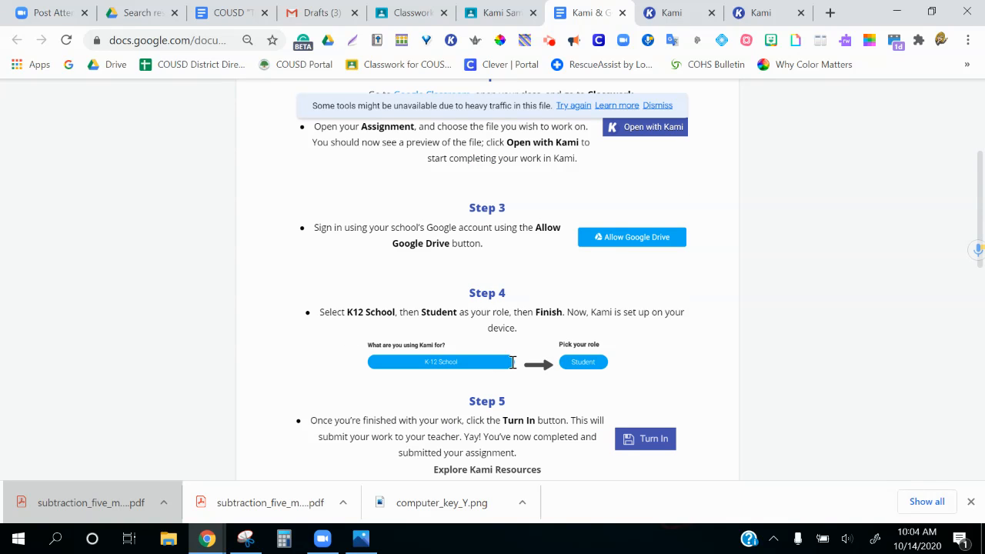
pyautogui.scroll(-1, 612, 359)
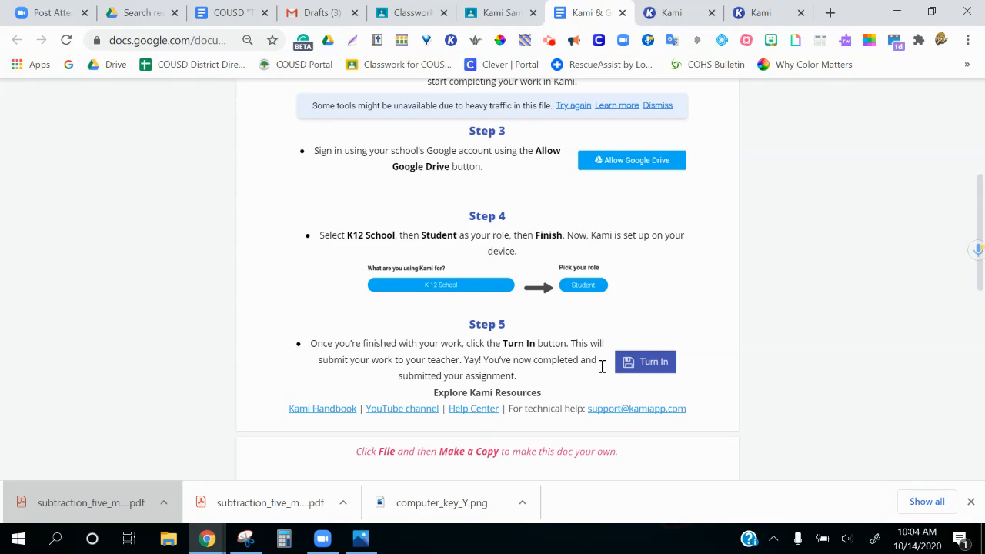
# Open the assignment's Open with Kami link, dismiss the Drive file chooser and return to the assignment page.
pyautogui.click(508, 9)
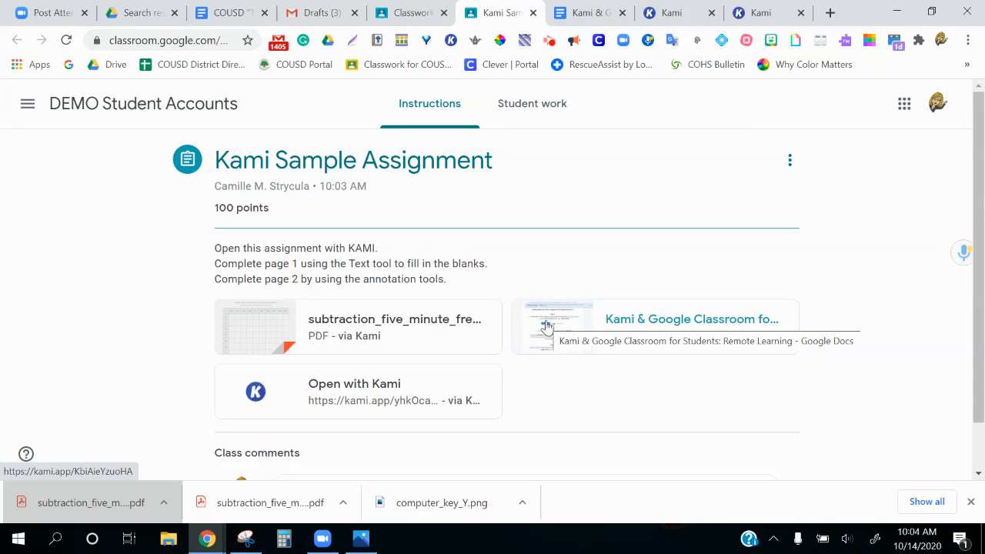
pyautogui.click(371, 394)
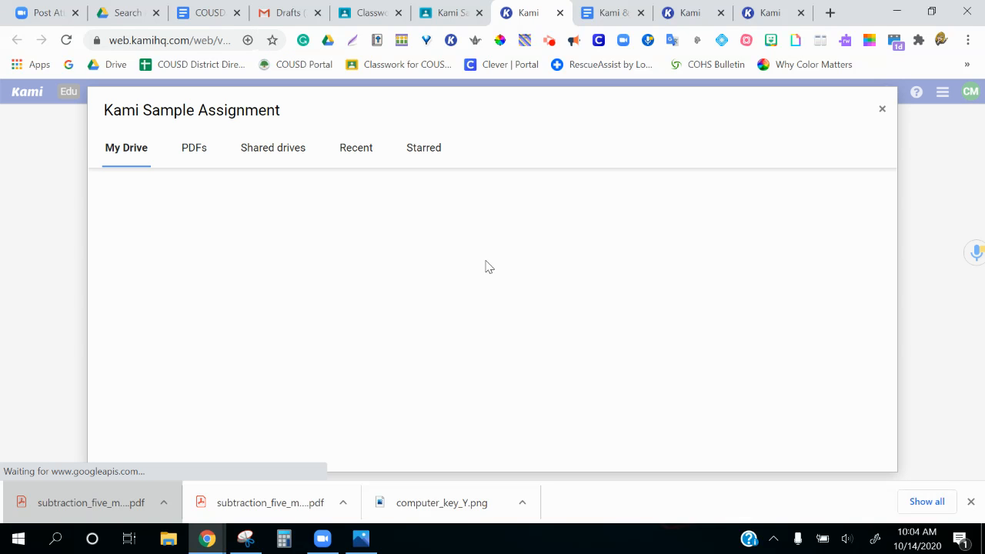
pyautogui.click(883, 112)
pyautogui.click(449, 20)
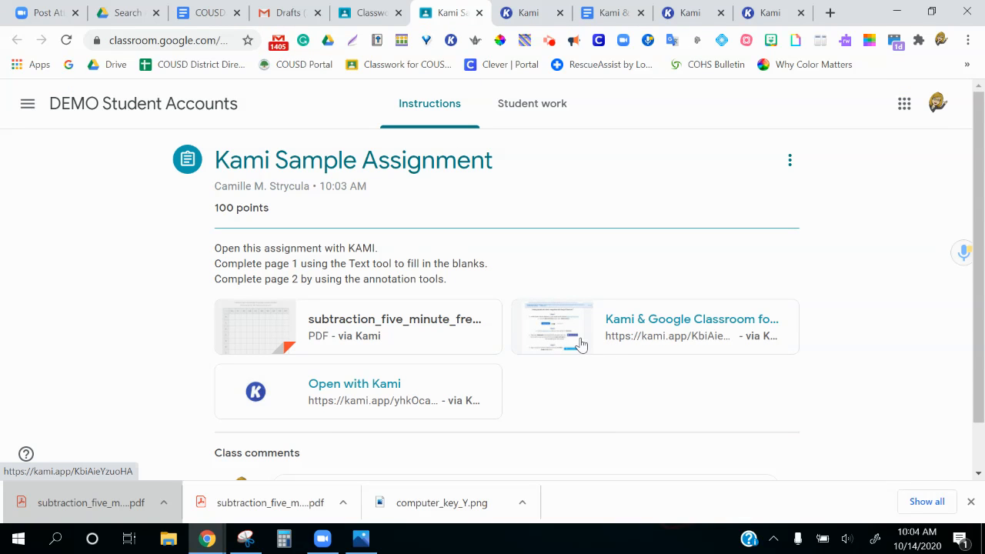
# Review the Open with Kami instructions in Step 2 of the student guide and return to the assignment page.
pyautogui.click(583, 19)
pyautogui.scroll(2, 628, 221)
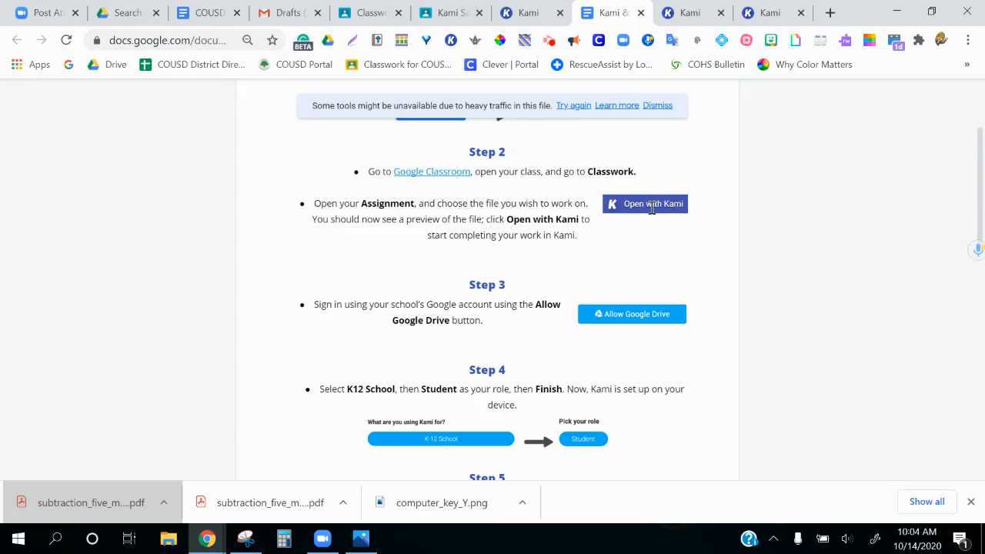
pyautogui.click(454, 13)
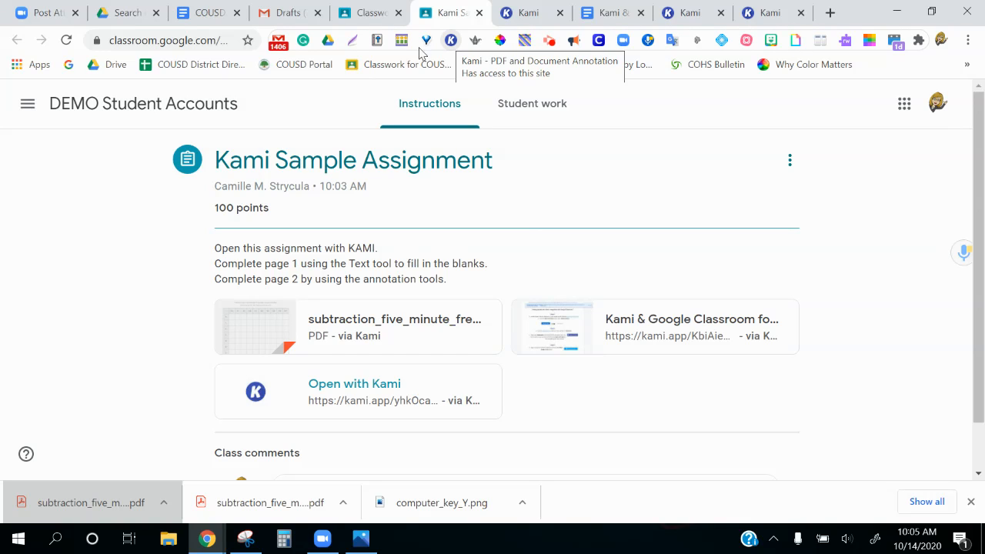
# Go to the Classwork page of the DEMO Student Accounts class and check which item types can be created.
pyautogui.click(24, 105)
pyautogui.click(71, 128)
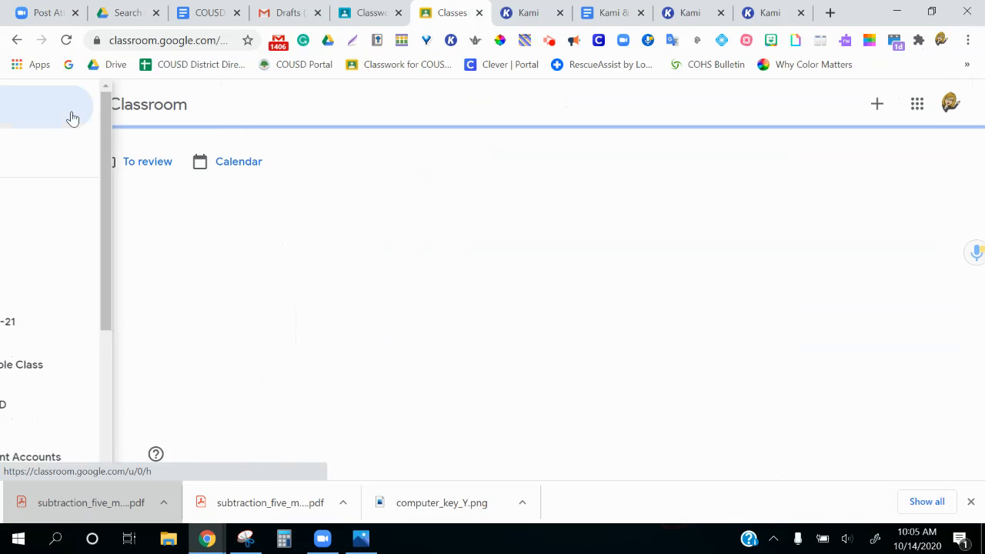
pyautogui.click(585, 452)
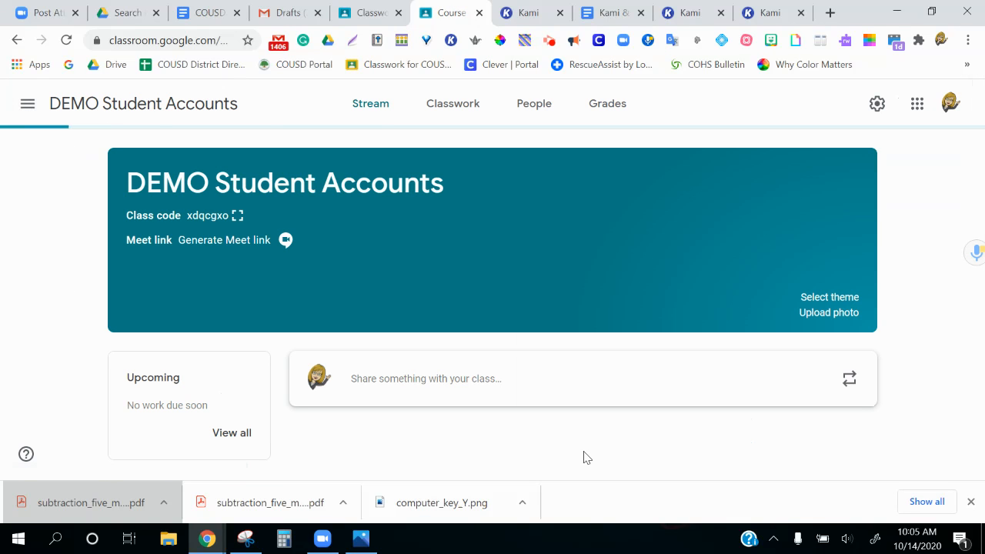
pyautogui.click(454, 114)
pyautogui.click(356, 160)
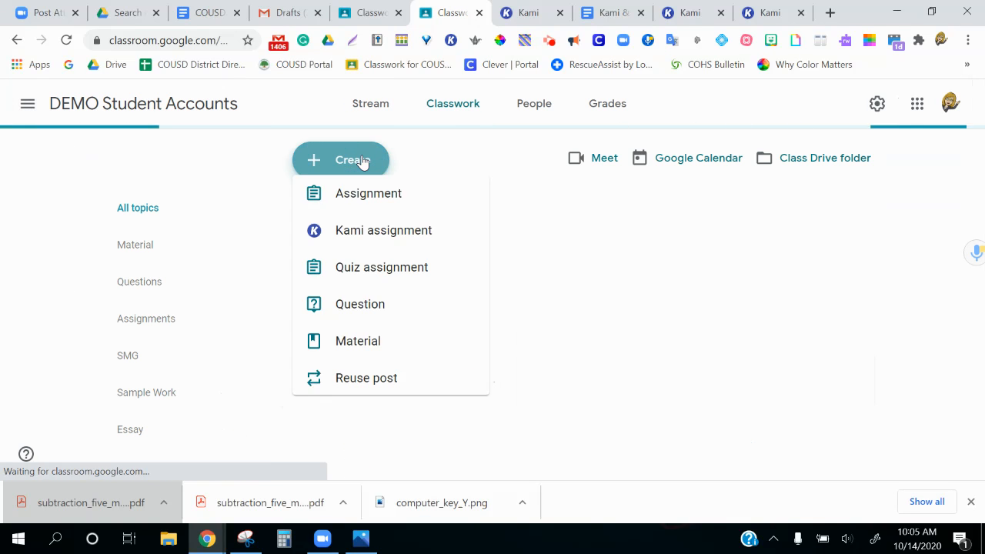
pyautogui.click(182, 146)
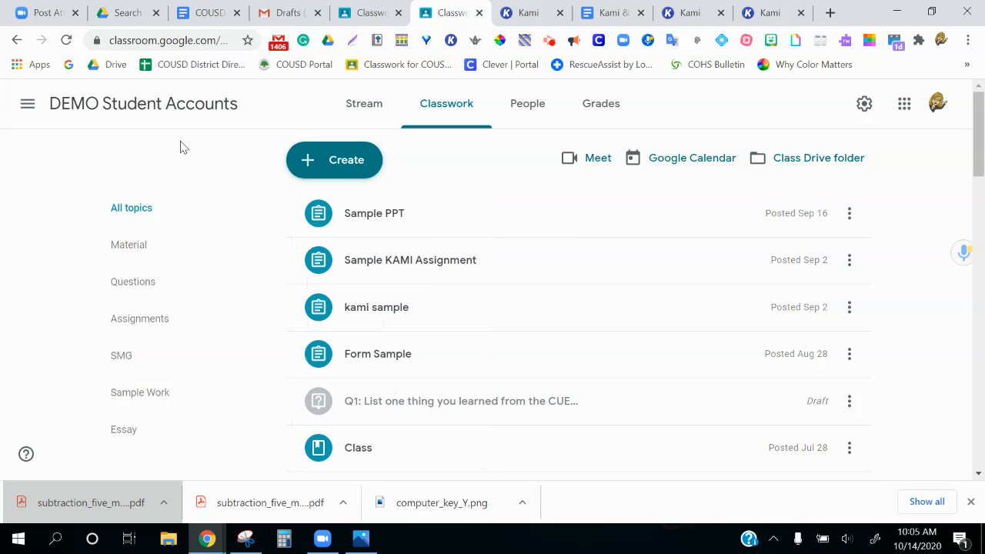